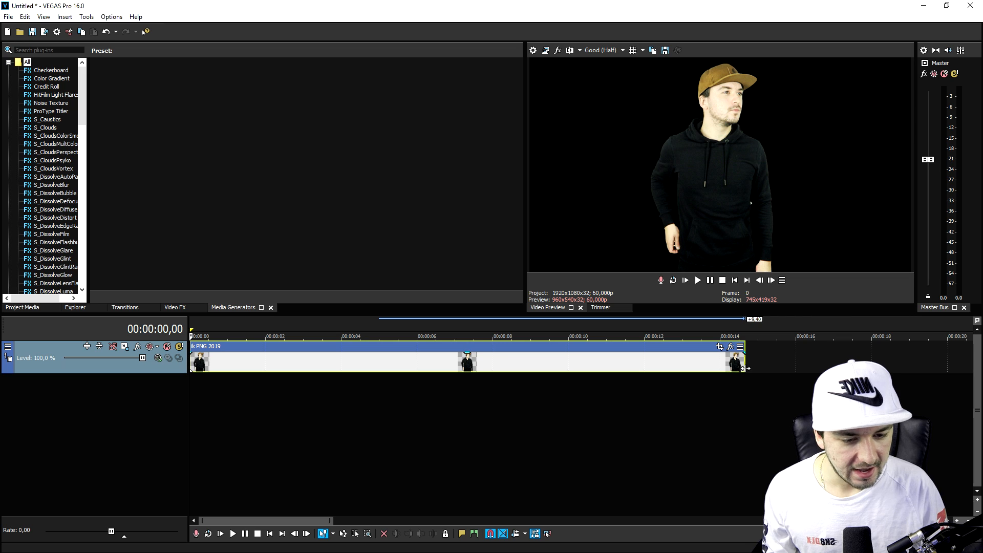
Step: Open the Event Pan/Crop settings of the "ik PNG 2019" event and enable its mask
{"action": "left_click_drag", "start_coordinate": [745, 369], "coordinate": [606, 368]}
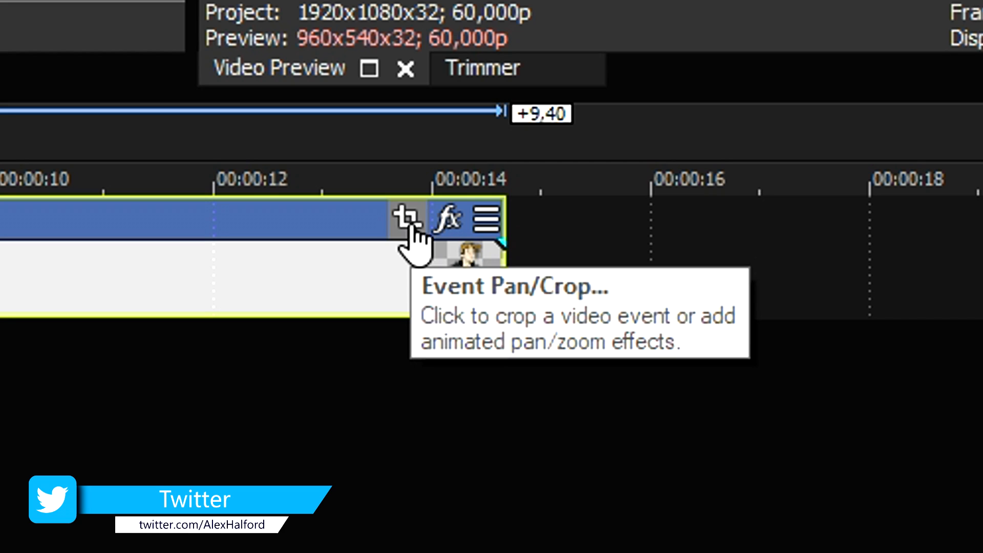
{"action": "left_click", "coordinate": [412, 225]}
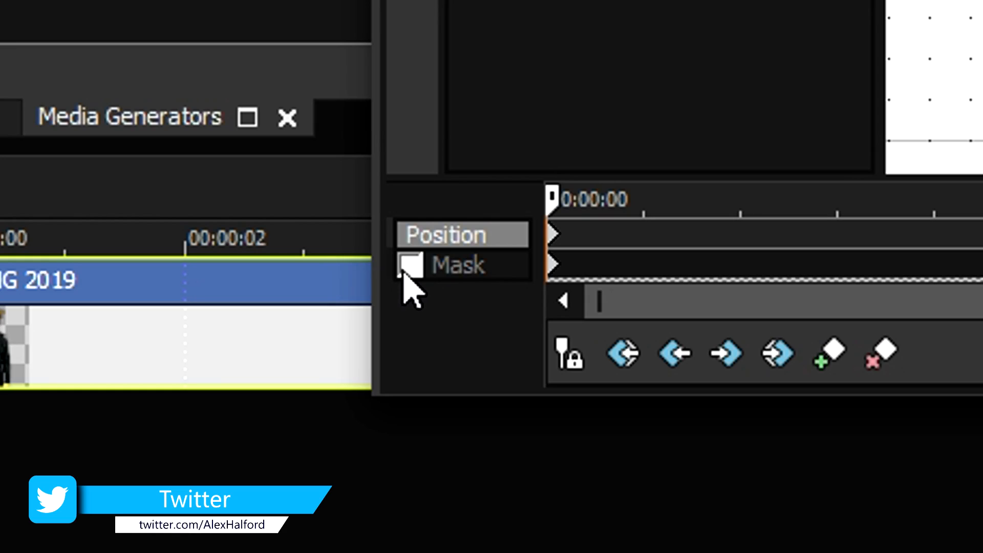
{"action": "left_click", "coordinate": [300, 342]}
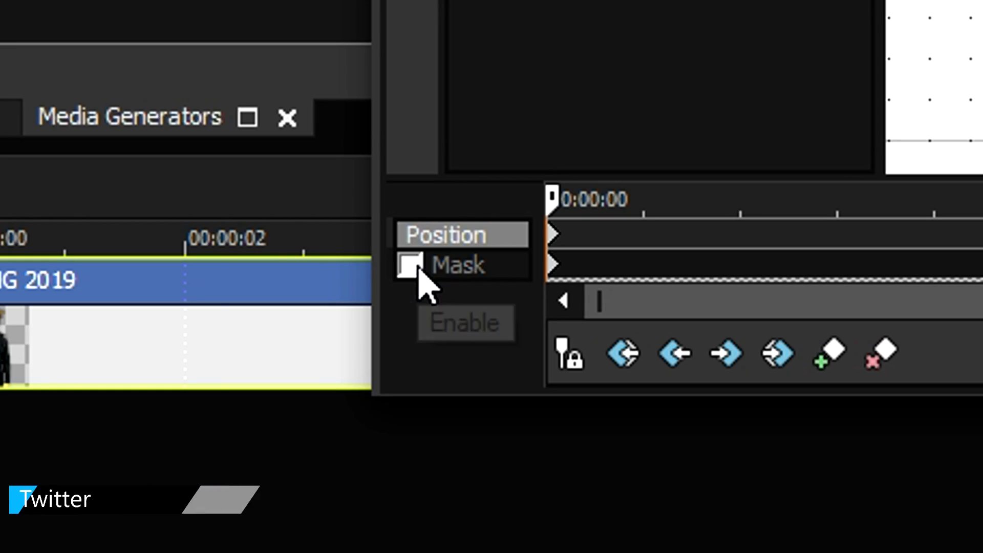
{"action": "left_click", "coordinate": [415, 266]}
{"action": "left_click", "coordinate": [330, 396]}
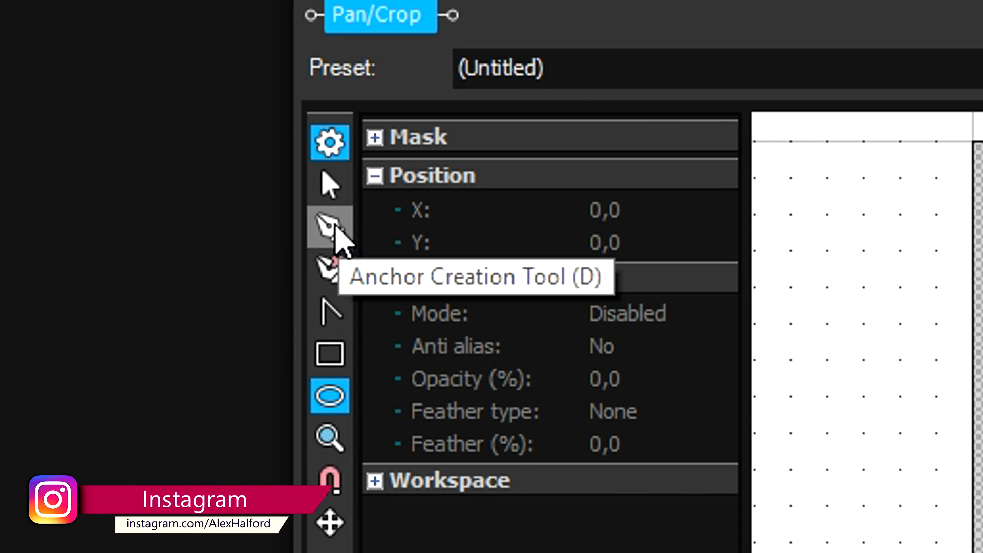
Step: Trace a closed anchor-point mask around the man's outline, from the hand past the cap and back below the frame, and close the settings
{"action": "left_click", "coordinate": [336, 228]}
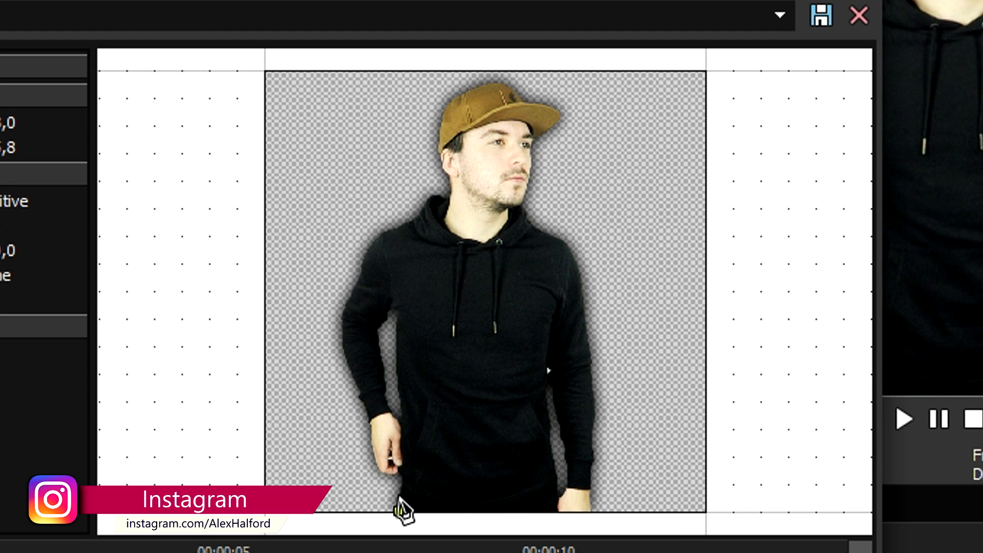
{"action": "left_click", "coordinate": [398, 510]}
{"action": "left_click", "coordinate": [400, 494]}
{"action": "left_click", "coordinate": [391, 473]}
{"action": "left_click", "coordinate": [371, 447]}
{"action": "left_click", "coordinate": [357, 412]}
{"action": "left_click", "coordinate": [355, 368]}
{"action": "left_click", "coordinate": [340, 330]}
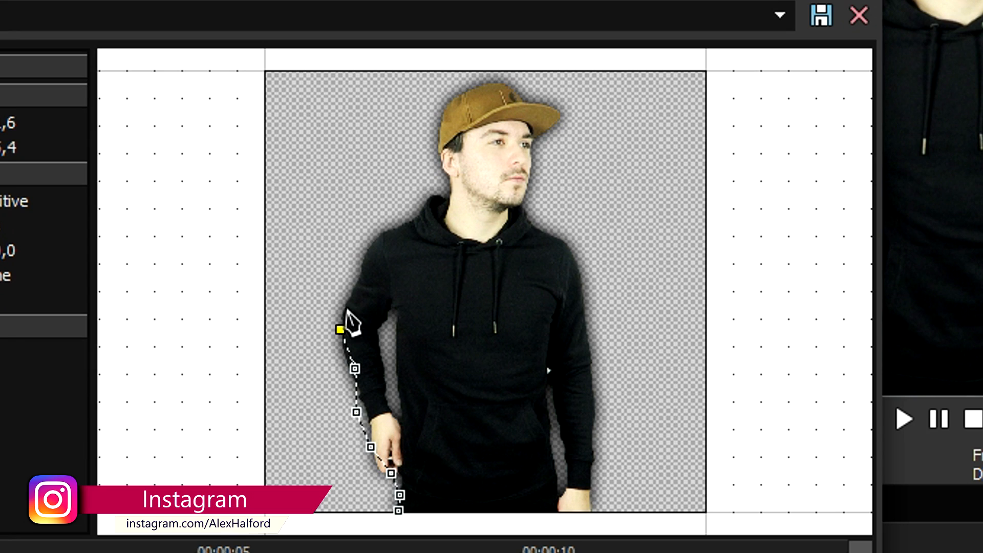
{"action": "left_click", "coordinate": [352, 270]}
{"action": "left_click", "coordinate": [390, 215]}
{"action": "left_click", "coordinate": [419, 212]}
{"action": "left_click", "coordinate": [434, 173]}
{"action": "left_click", "coordinate": [436, 117]}
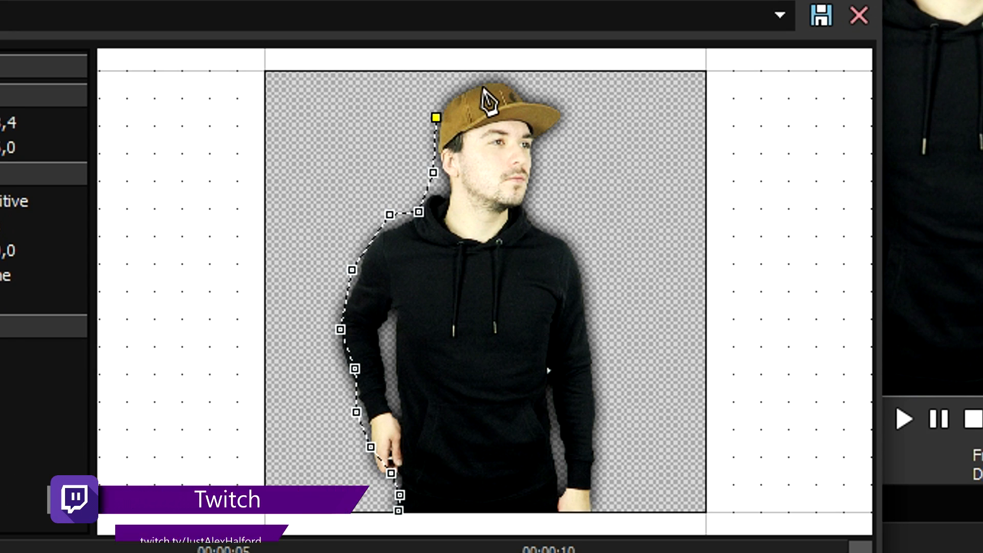
{"action": "left_click", "coordinate": [483, 86]}
{"action": "left_click", "coordinate": [553, 86]}
{"action": "left_click", "coordinate": [558, 148]}
{"action": "left_click", "coordinate": [537, 161]}
{"action": "left_click", "coordinate": [533, 198]}
{"action": "left_click", "coordinate": [549, 234]}
{"action": "left_click", "coordinate": [573, 246]}
{"action": "left_click", "coordinate": [582, 278]}
{"action": "left_click", "coordinate": [592, 323]}
{"action": "left_click", "coordinate": [591, 357]}
{"action": "left_click", "coordinate": [600, 393]}
{"action": "left_click", "coordinate": [597, 428]}
{"action": "left_click", "coordinate": [598, 466]}
{"action": "left_click", "coordinate": [597, 497]}
{"action": "left_click", "coordinate": [596, 515]}
{"action": "left_click", "coordinate": [444, 522]}
{"action": "left_click", "coordinate": [389, 523]}
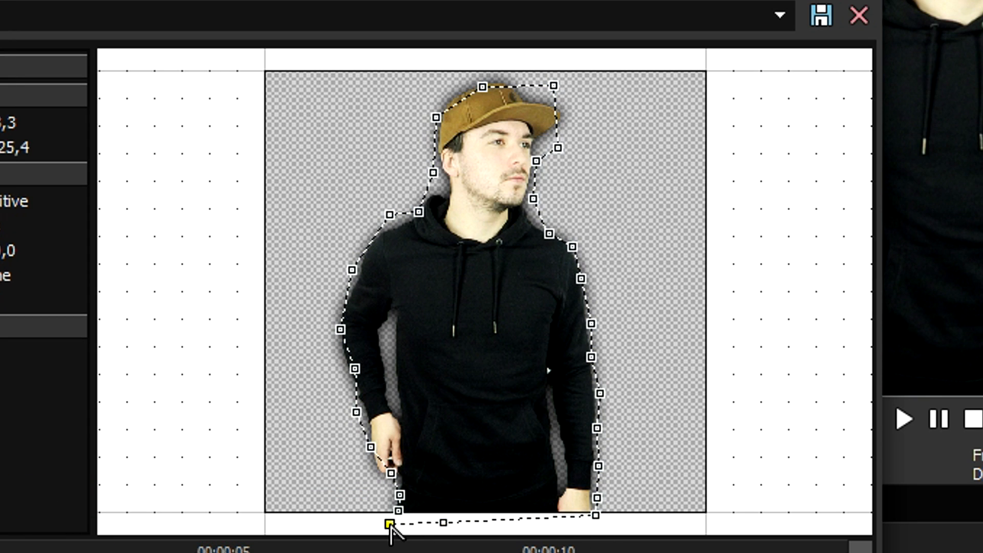
{"action": "left_click", "coordinate": [399, 511]}
{"action": "left_click_drag", "start_coordinate": [580, 92], "coordinate": [660, 194]}
{"action": "left_click", "coordinate": [766, 193]}
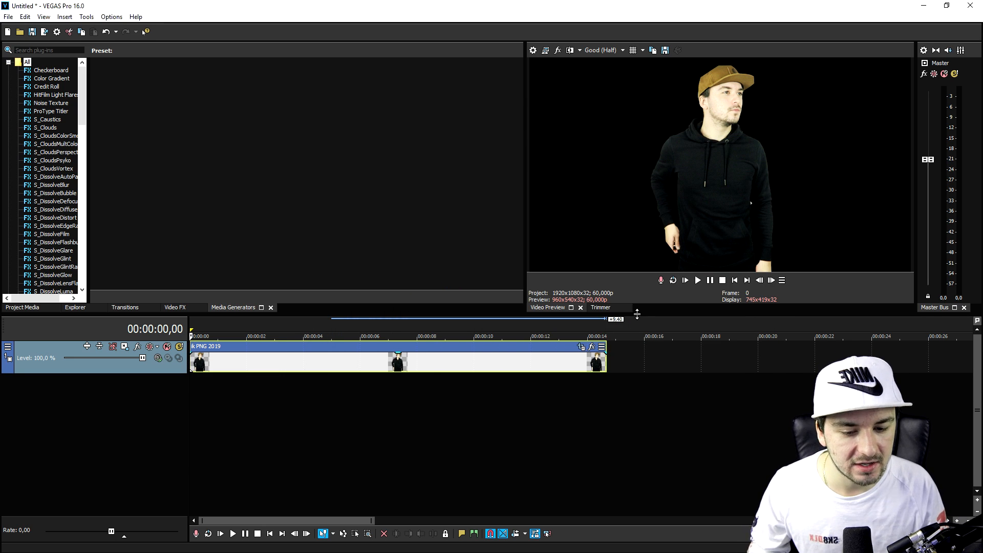
{"action": "key", "text": "ctrl+z"}
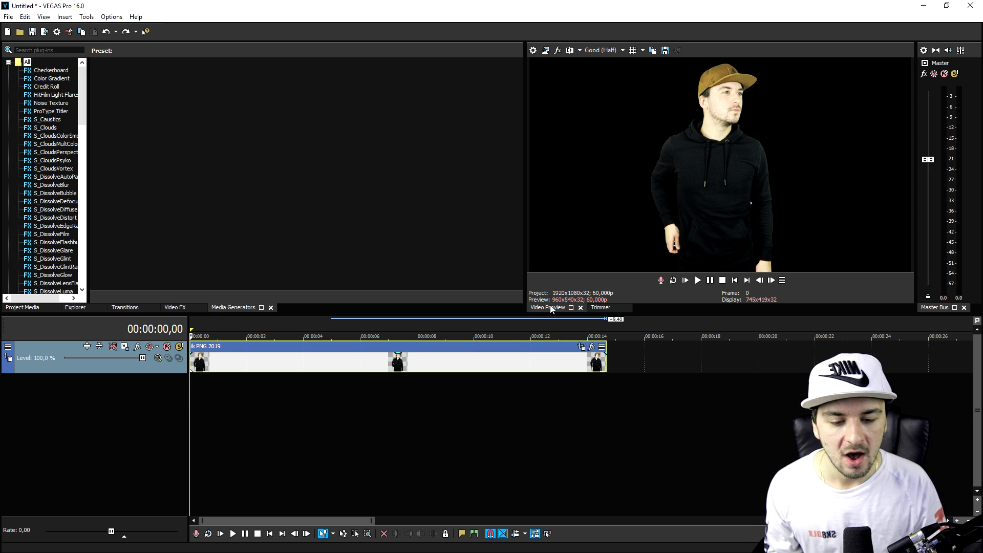
{"action": "scroll", "coordinate": [506, 365], "scroll_direction": "down", "scroll_amount": 2}
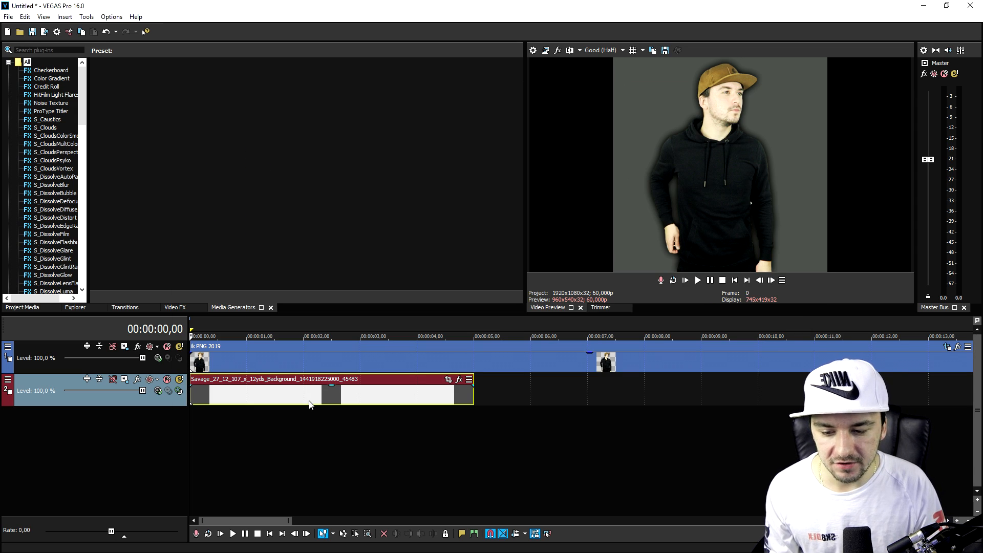
Step: Widen the grey background on track 2 with Track Motion until it fills the full frame width
{"action": "left_click", "coordinate": [297, 395]}
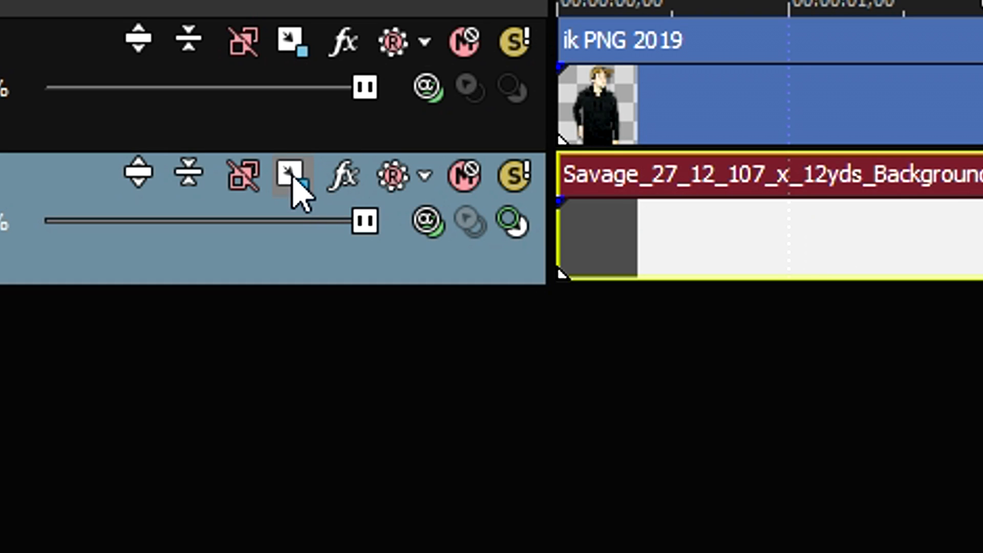
{"action": "left_click", "coordinate": [297, 190]}
{"action": "left_click_drag", "start_coordinate": [605, 97], "coordinate": [663, 292]}
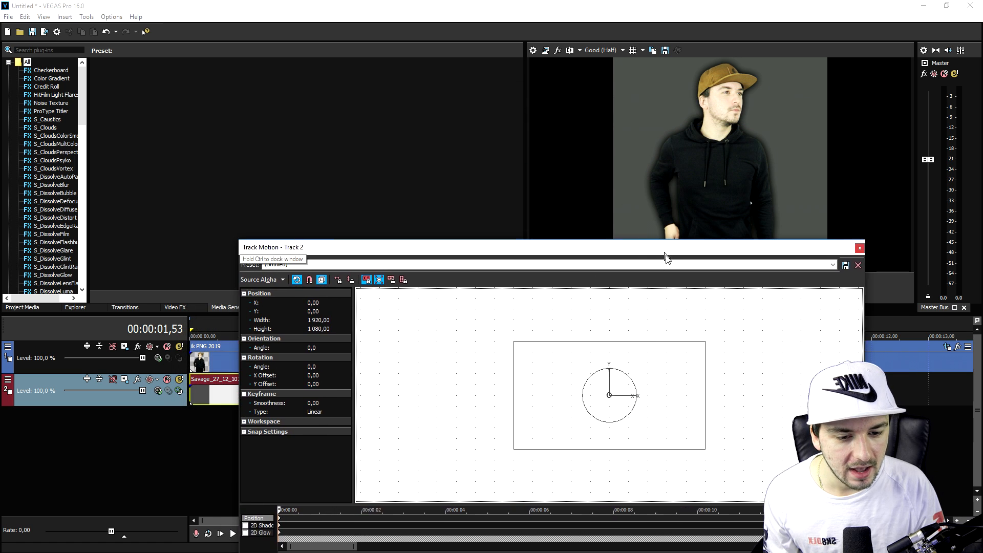
{"action": "left_click_drag", "start_coordinate": [705, 377], "coordinate": [812, 359]}
{"action": "left_click", "coordinate": [860, 283]}
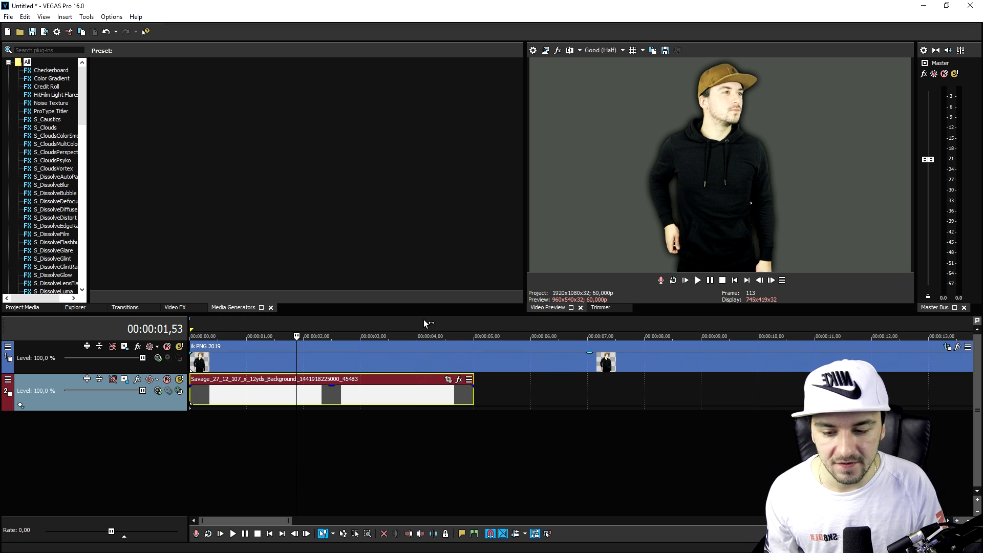
Step: Apply the Color Corrector effect with its (Default) preset to the "ik PNG 2019" event on track 1
{"action": "left_click", "coordinate": [337, 398]}
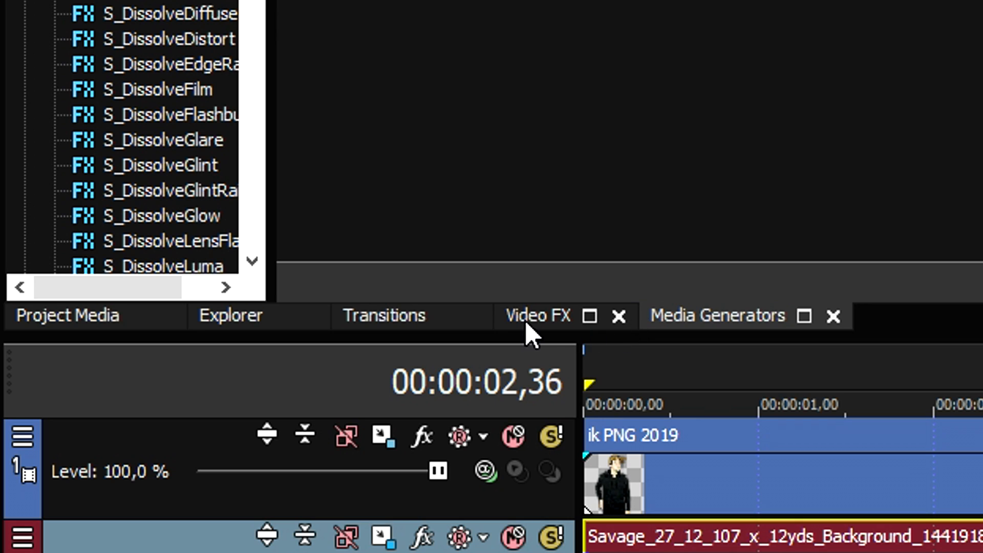
{"action": "left_click", "coordinate": [173, 310]}
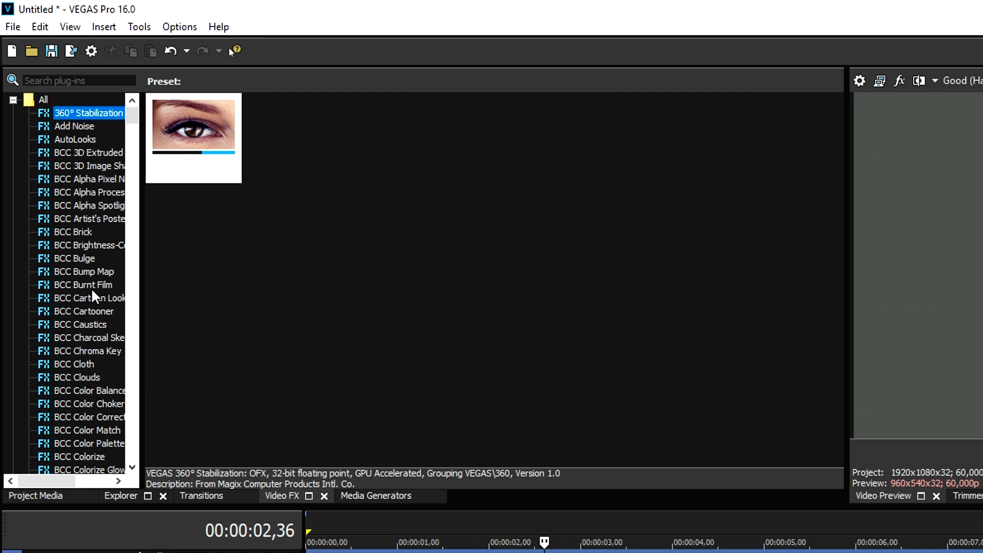
{"action": "scroll", "coordinate": [93, 294], "scroll_direction": "down", "scroll_amount": 20}
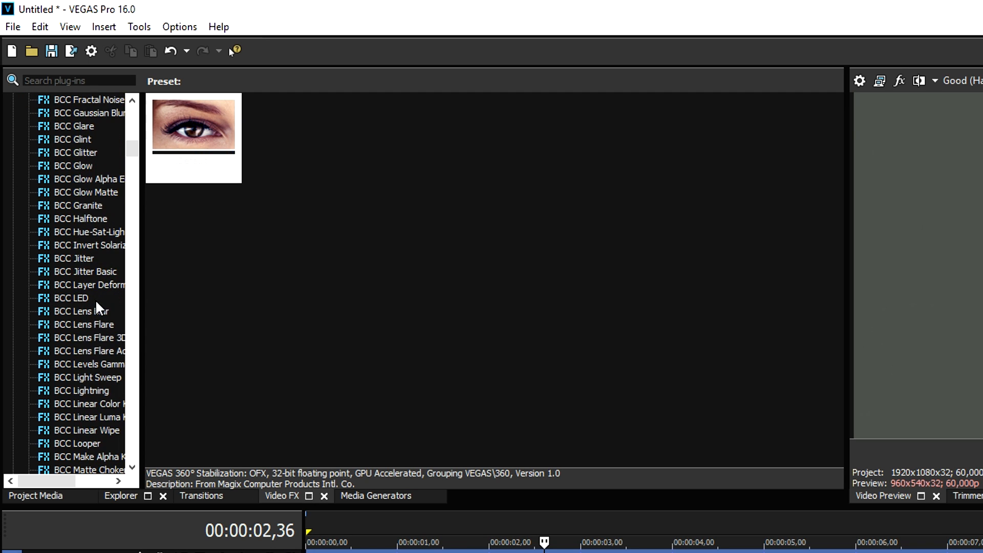
{"action": "scroll", "coordinate": [96, 302], "scroll_direction": "down", "scroll_amount": 20}
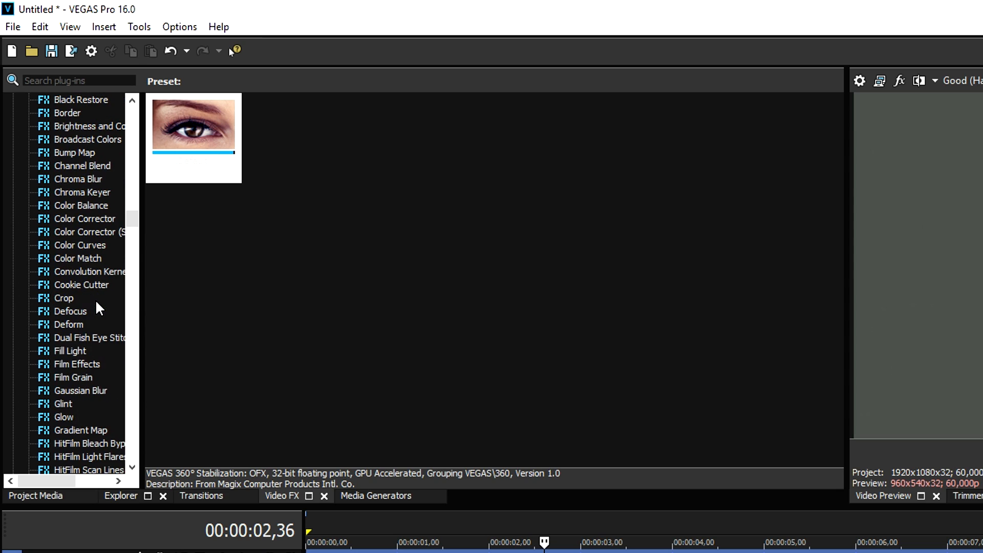
{"action": "left_click", "coordinate": [99, 217]}
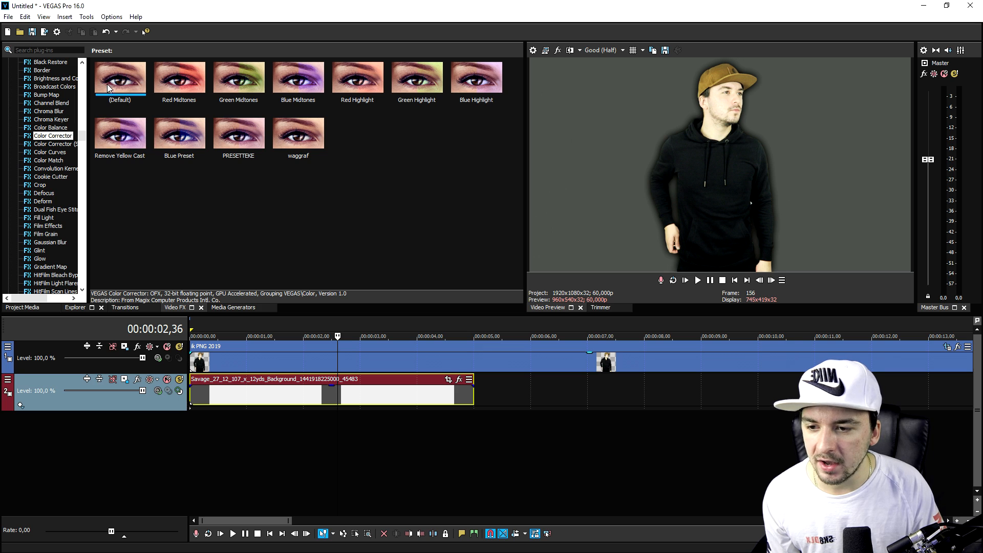
{"action": "left_click", "coordinate": [183, 127]}
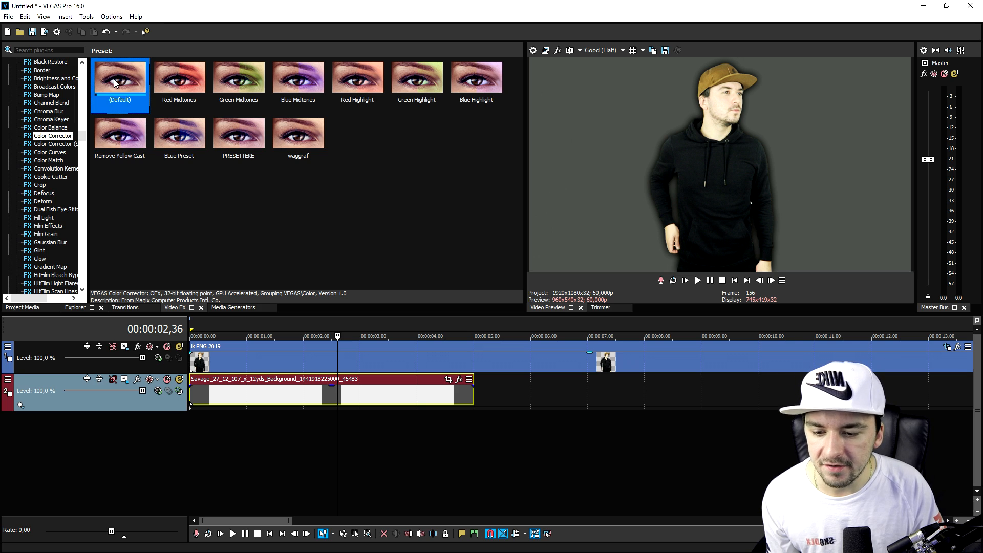
{"action": "left_click_drag", "start_coordinate": [337, 361], "coordinate": [340, 361]}
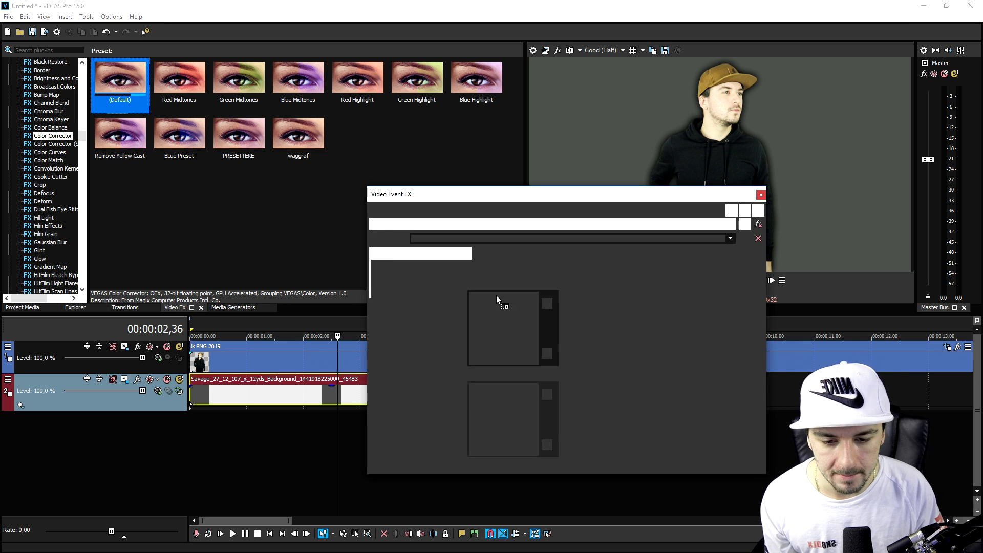
{"action": "left_click_drag", "start_coordinate": [544, 201], "coordinate": [676, 338]}
Step: Set the Color Corrector's Low color wheel to 62,0; 0,0359
{"action": "left_click_drag", "start_coordinate": [604, 340], "coordinate": [615, 313]}
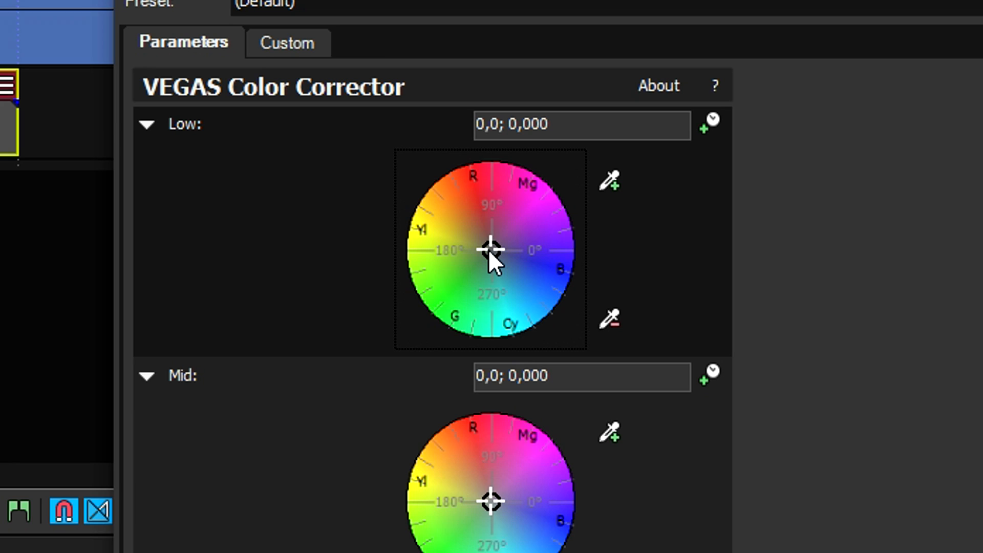
{"action": "left_click_drag", "start_coordinate": [644, 439], "coordinate": [645, 429]}
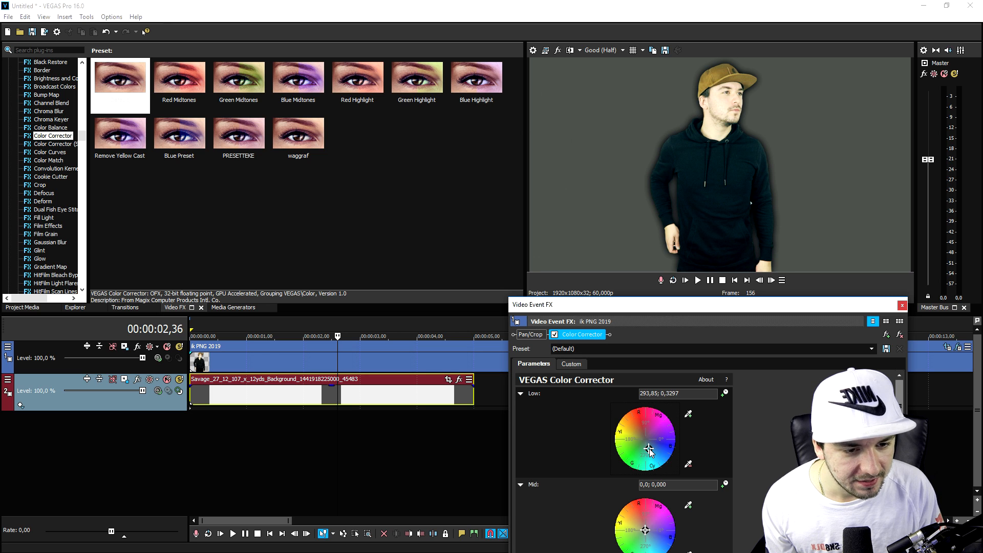
{"action": "mouse_move", "coordinate": [647, 450]}
{"action": "left_mouse_down"}
{"action": "mouse_move", "coordinate": [659, 450]}
{"action": "mouse_move", "coordinate": [648, 441]}
{"action": "left_mouse_up"}
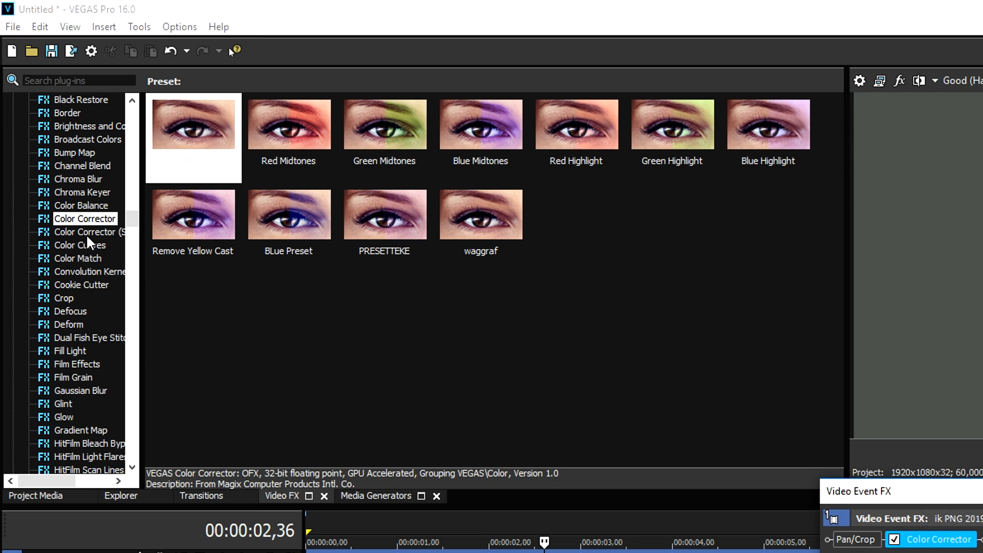
Step: Set the Color Corrector's Mid wheel to 180,0; 0,0333 and shift the High wheel slightly from its centre
{"action": "left_click", "coordinate": [87, 233]}
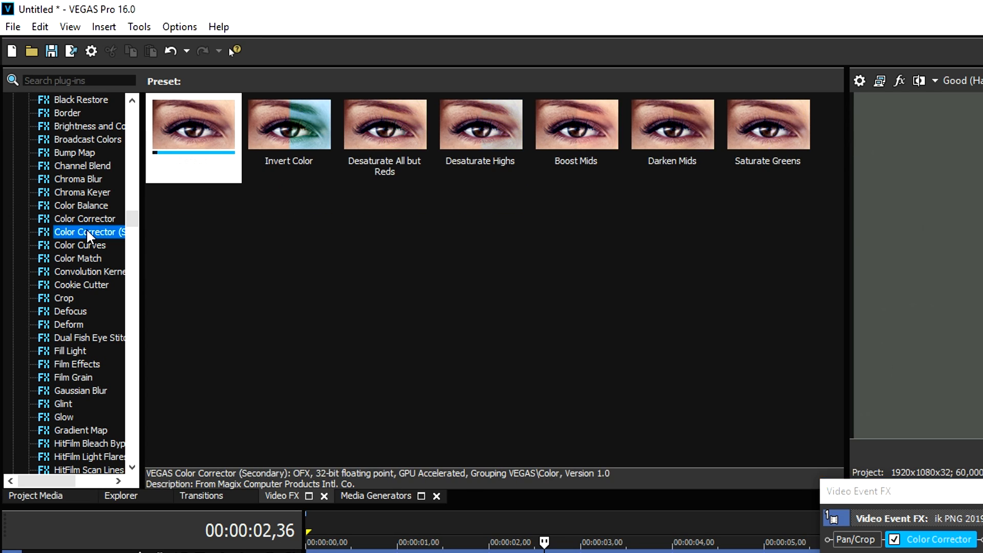
{"action": "left_click_drag", "start_coordinate": [975, 492], "coordinate": [211, 69]}
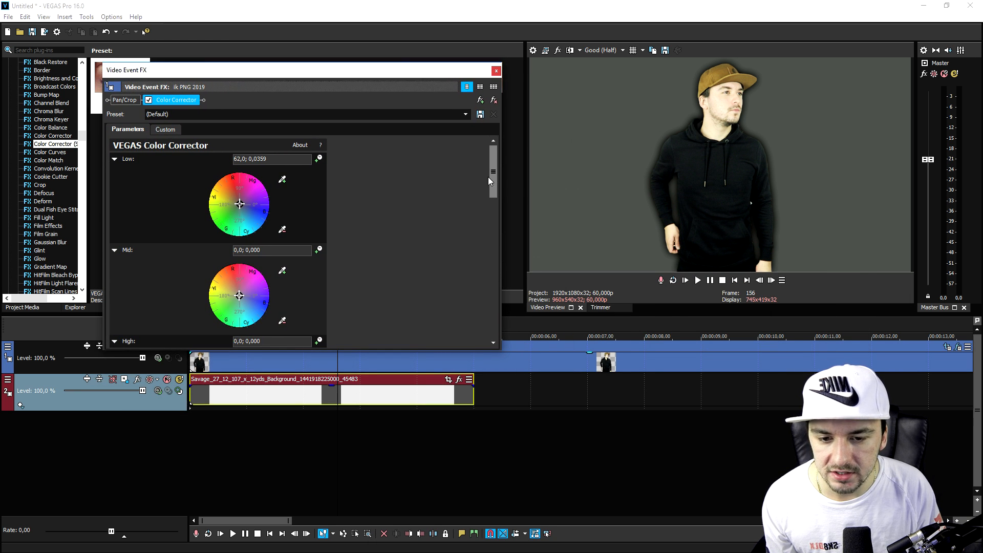
{"action": "mouse_move", "coordinate": [493, 177]}
{"action": "left_mouse_down"}
{"action": "mouse_move", "coordinate": [494, 246]}
{"action": "mouse_move", "coordinate": [489, 177]}
{"action": "left_mouse_up"}
{"action": "mouse_move", "coordinate": [250, 298]}
{"action": "left_mouse_down"}
{"action": "mouse_move", "coordinate": [259, 297]}
{"action": "mouse_move", "coordinate": [221, 293]}
{"action": "mouse_move", "coordinate": [231, 305]}
{"action": "mouse_move", "coordinate": [239, 295]}
{"action": "left_mouse_up"}
{"action": "left_click_drag", "start_coordinate": [496, 173], "coordinate": [490, 280]}
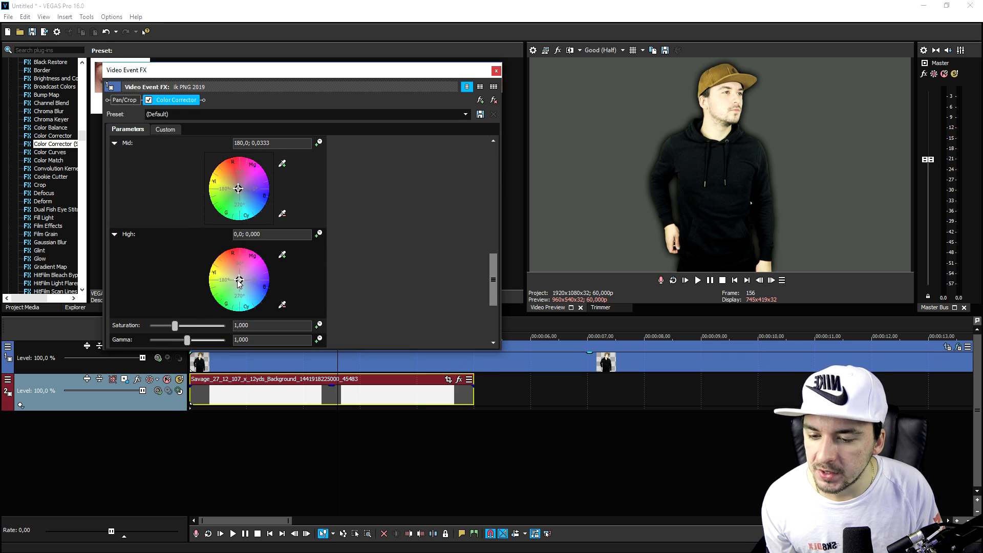
{"action": "mouse_move", "coordinate": [236, 276]}
{"action": "left_mouse_down"}
{"action": "mouse_move", "coordinate": [246, 274]}
{"action": "mouse_move", "coordinate": [239, 284]}
{"action": "mouse_move", "coordinate": [236, 275]}
{"action": "left_mouse_up"}
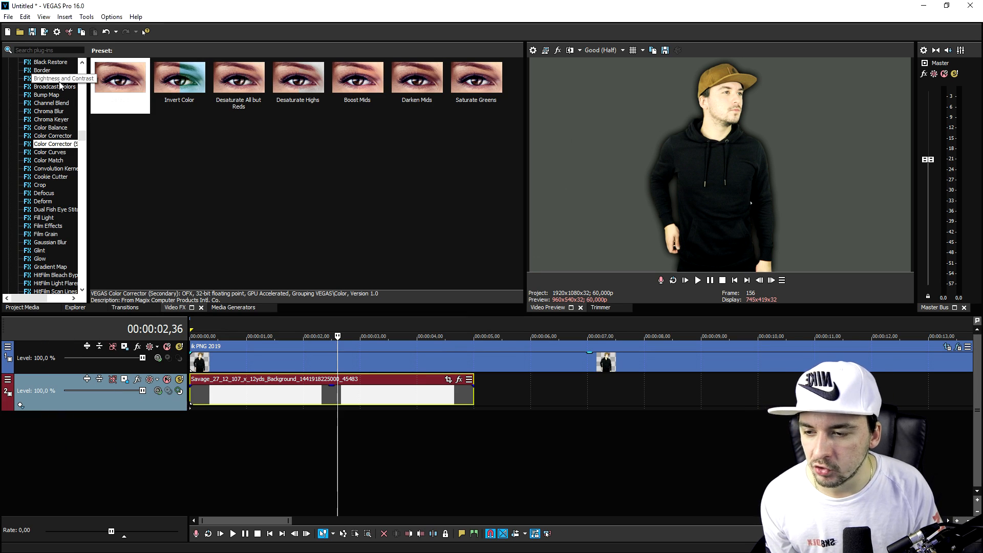
Step: Apply the default Brightness and Contrast effect to the "ik PNG 2019" event and set contrast to 0,184 and brightness to 0,034
{"action": "left_click", "coordinate": [59, 79]}
{"action": "left_click_drag", "start_coordinate": [123, 83], "coordinate": [339, 364]}
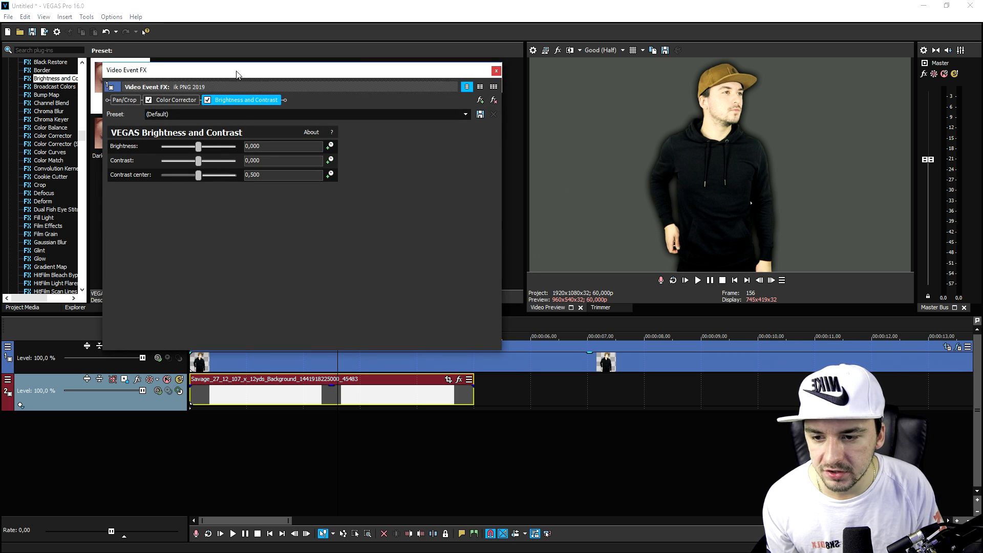
{"action": "left_click_drag", "start_coordinate": [198, 164], "coordinate": [210, 167]}
{"action": "left_click_drag", "start_coordinate": [422, 320], "coordinate": [417, 321]}
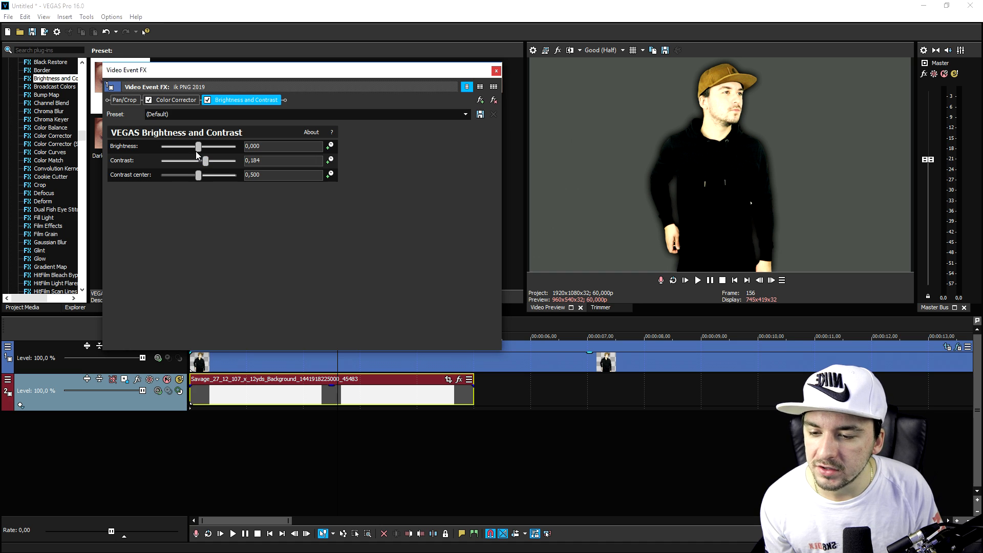
{"action": "mouse_move", "coordinate": [194, 146]}
{"action": "left_mouse_down"}
{"action": "mouse_move", "coordinate": [208, 150]}
{"action": "mouse_move", "coordinate": [199, 152]}
{"action": "left_mouse_up"}
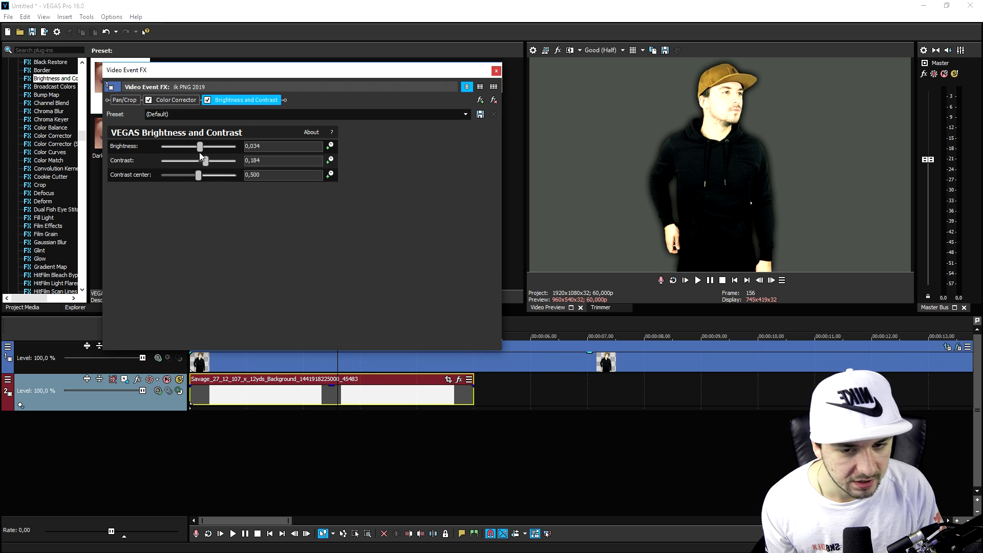
{"action": "left_click", "coordinate": [497, 71]}
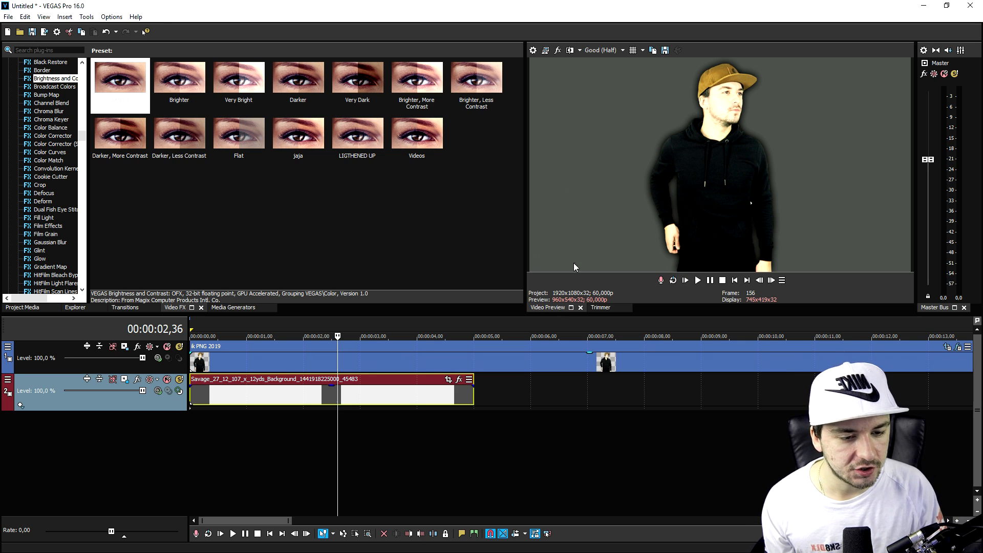
Step: Replace the freehand mask on the "ik PNG 2019" event with a rectangular mask covering the man from above his cap down to his waist
{"action": "scroll", "coordinate": [433, 373], "scroll_direction": "down", "scroll_amount": 3}
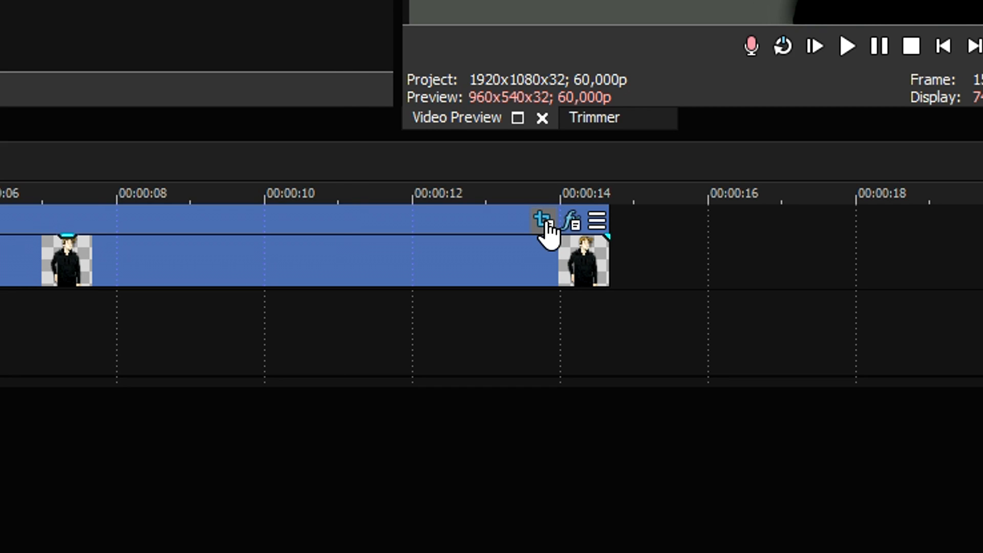
{"action": "left_click", "coordinate": [544, 222]}
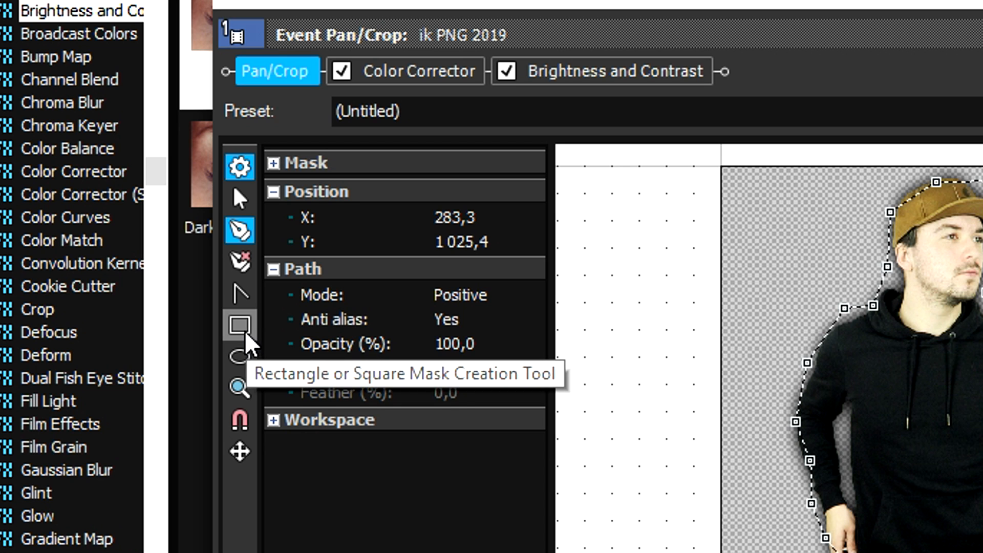
{"action": "left_click", "coordinate": [246, 332]}
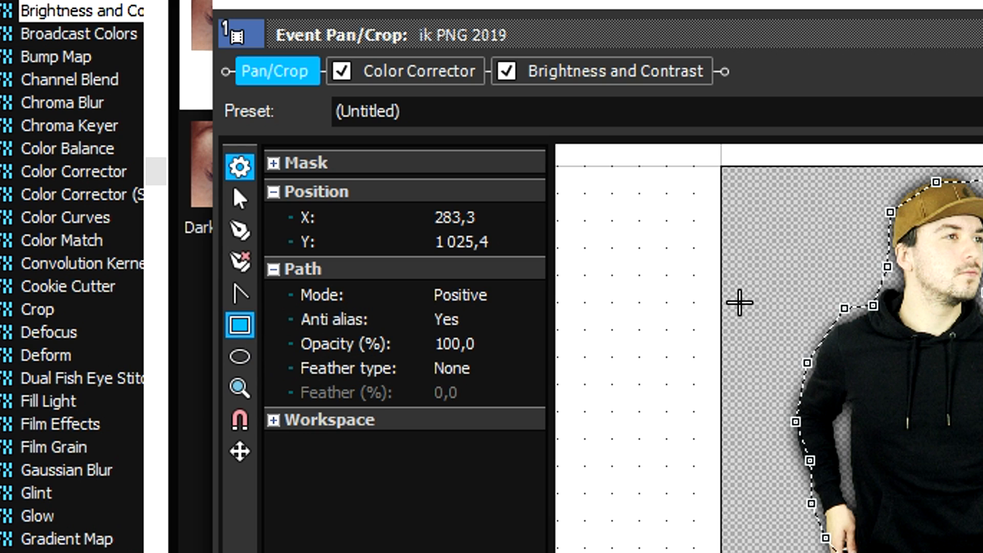
{"action": "right_click", "coordinate": [782, 215]}
{"action": "left_click", "coordinate": [816, 235]}
{"action": "left_click_drag", "start_coordinate": [197, 26], "coordinate": [687, 364]}
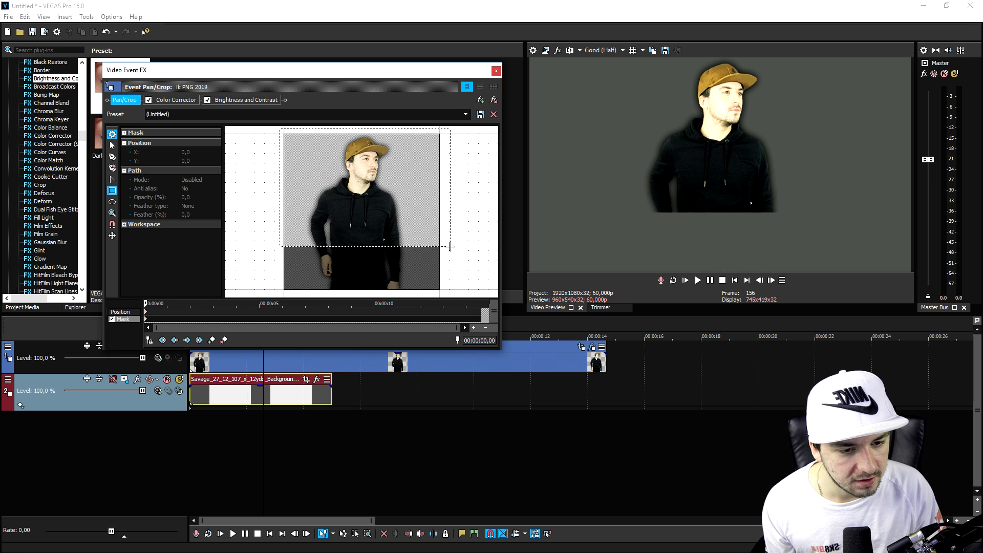
{"action": "left_click_drag", "start_coordinate": [450, 246], "coordinate": [450, 245]}
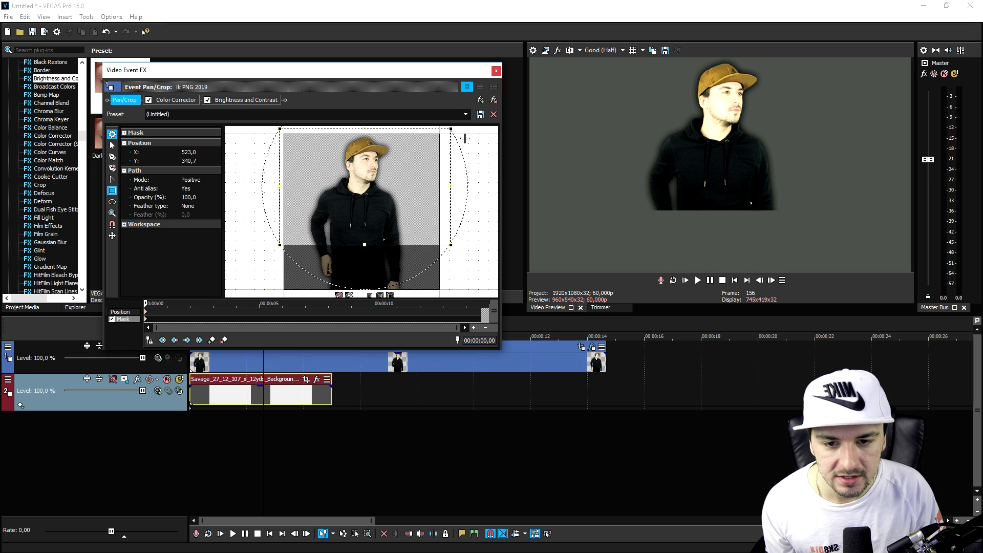
{"action": "left_click", "coordinate": [496, 71]}
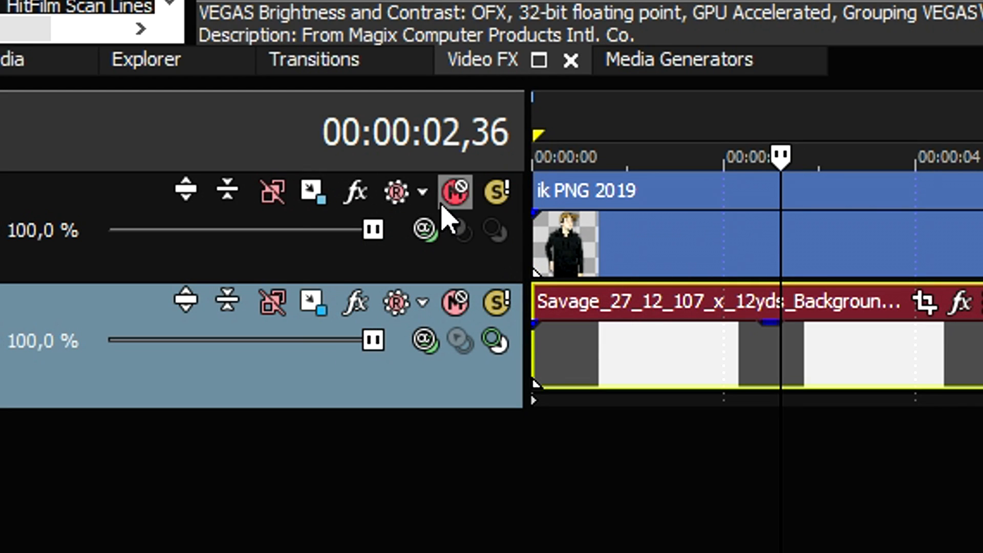
Step: Enlarge track 1 in Track Motion to 2 735,69 by 1 538,82 and set its X position to 0 with Y at -215,44
{"action": "left_click", "coordinate": [326, 198]}
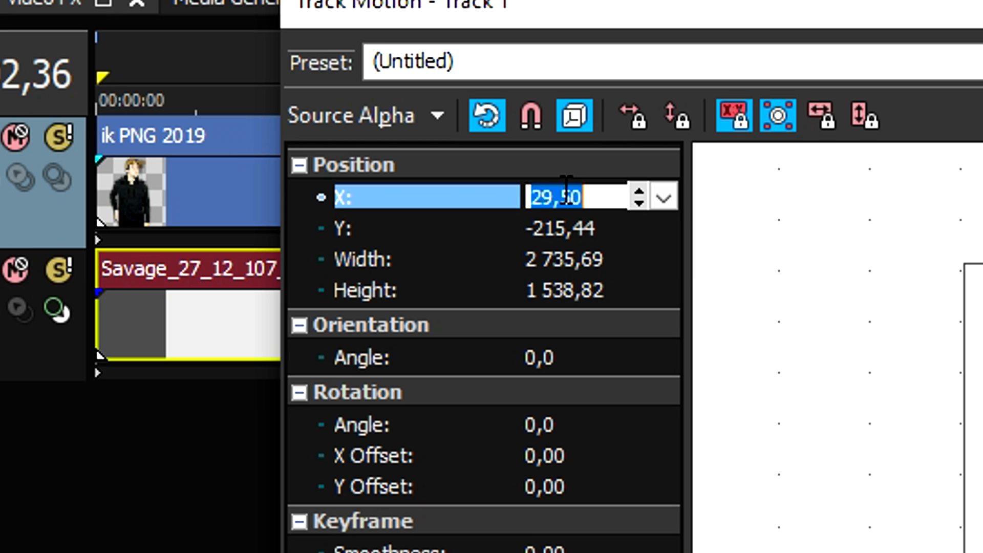
{"action": "type", "text": "0"}
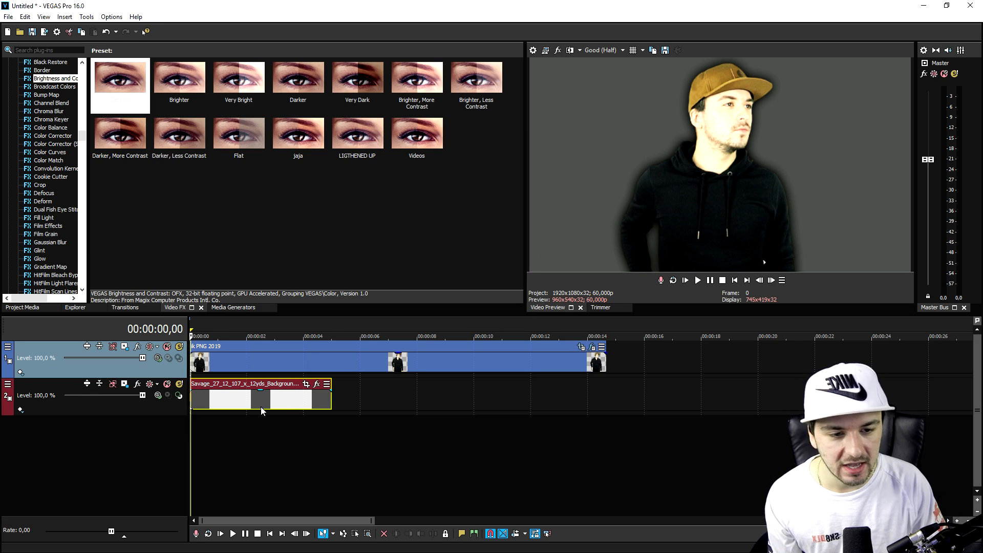
{"action": "left_click_drag", "start_coordinate": [260, 406], "coordinate": [202, 398]}
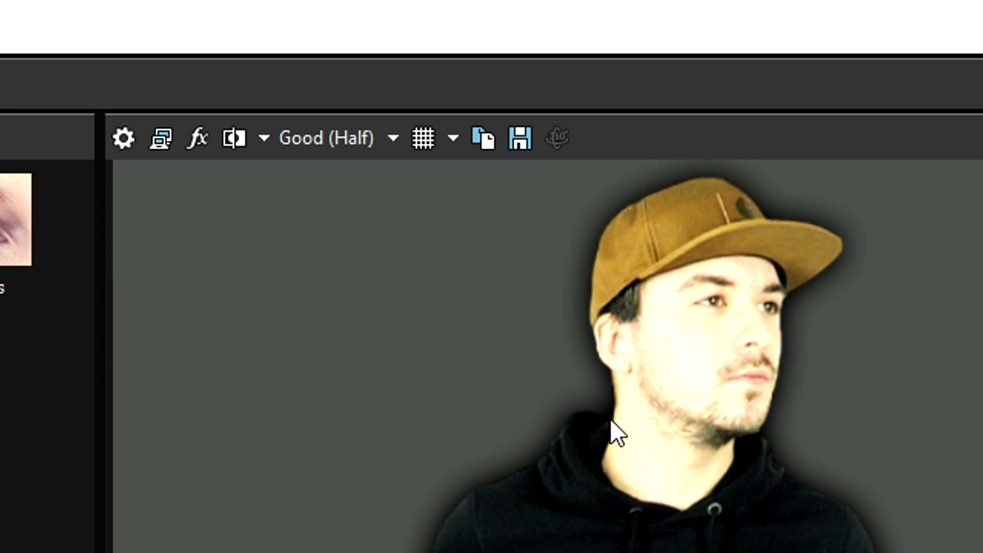
{"action": "left_click", "coordinate": [521, 138]}
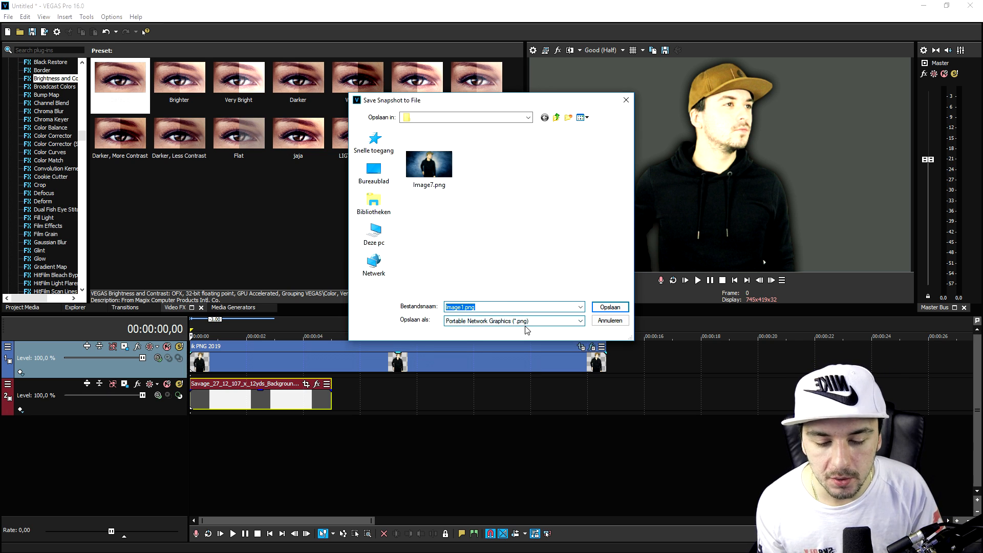
{"action": "left_click", "coordinate": [610, 321]}
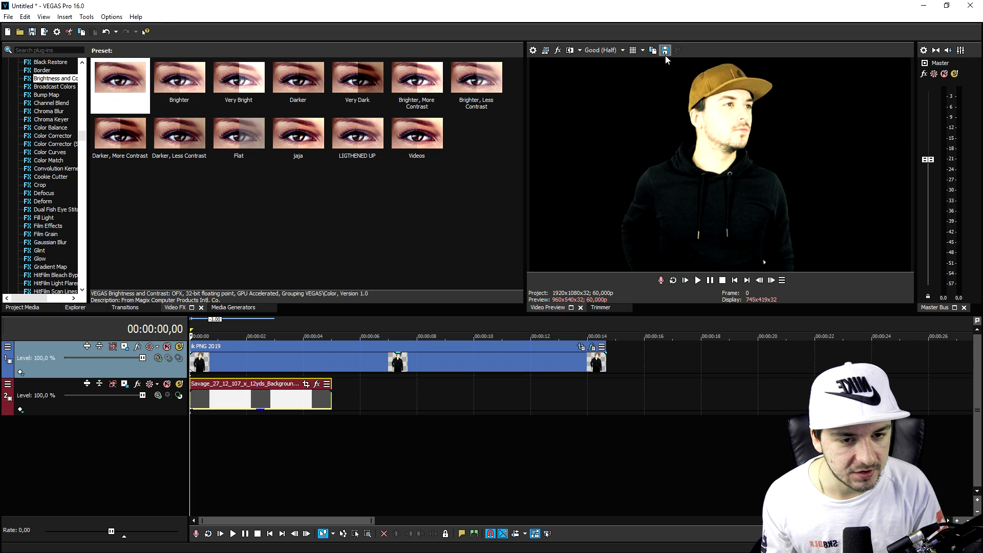
{"action": "left_click", "coordinate": [666, 51]}
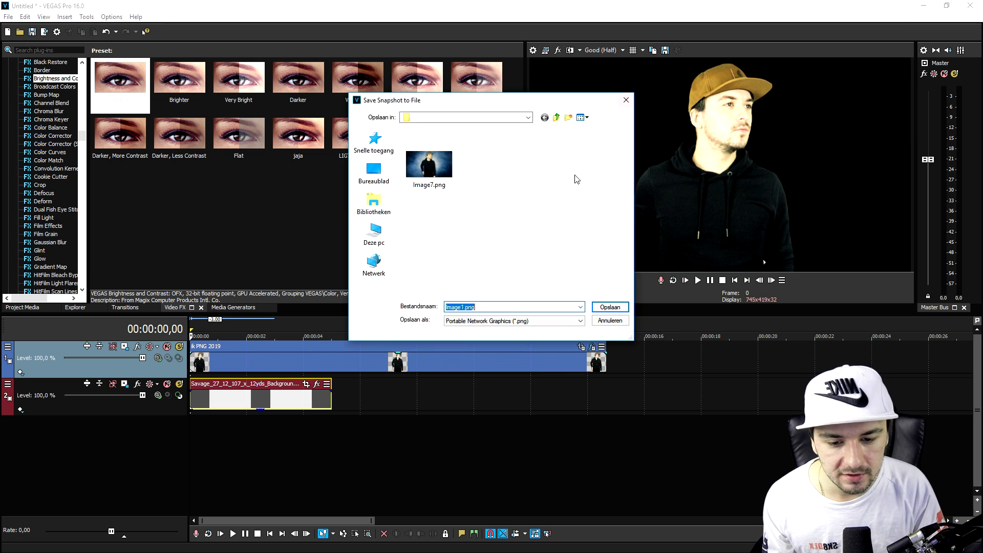
{"action": "left_click", "coordinate": [476, 321]}
{"action": "left_click", "coordinate": [478, 337]}
{"action": "left_click", "coordinate": [492, 321]}
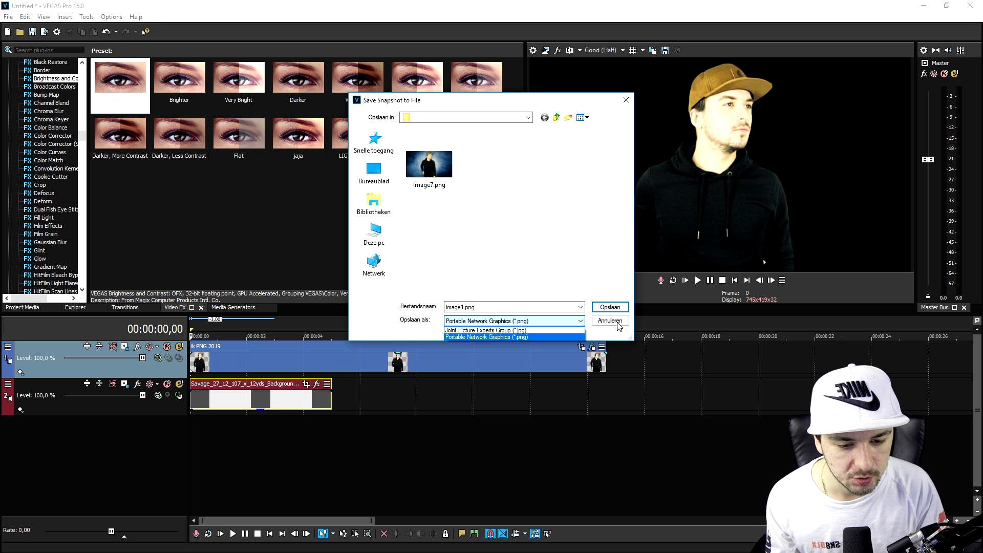
{"action": "left_click", "coordinate": [619, 324]}
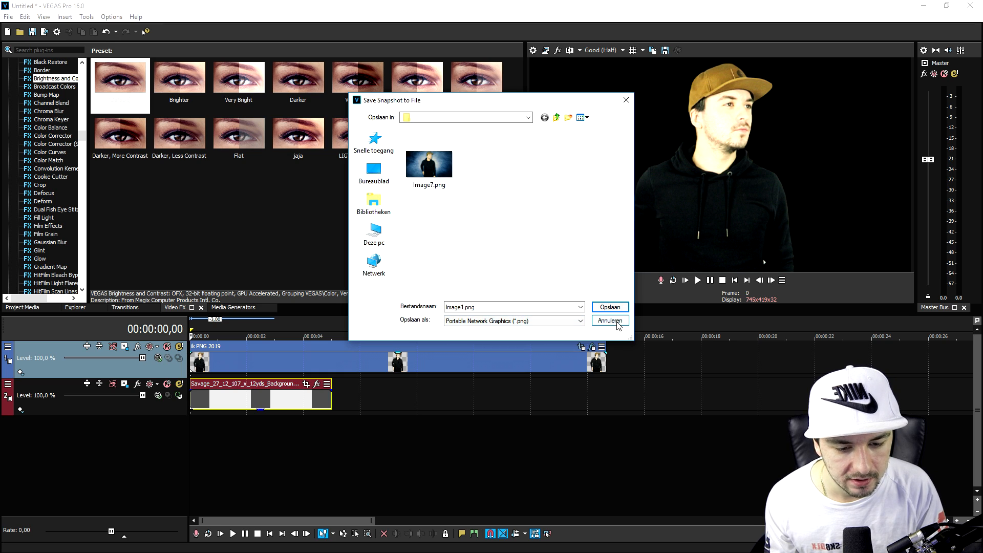
{"action": "left_click", "coordinate": [619, 322]}
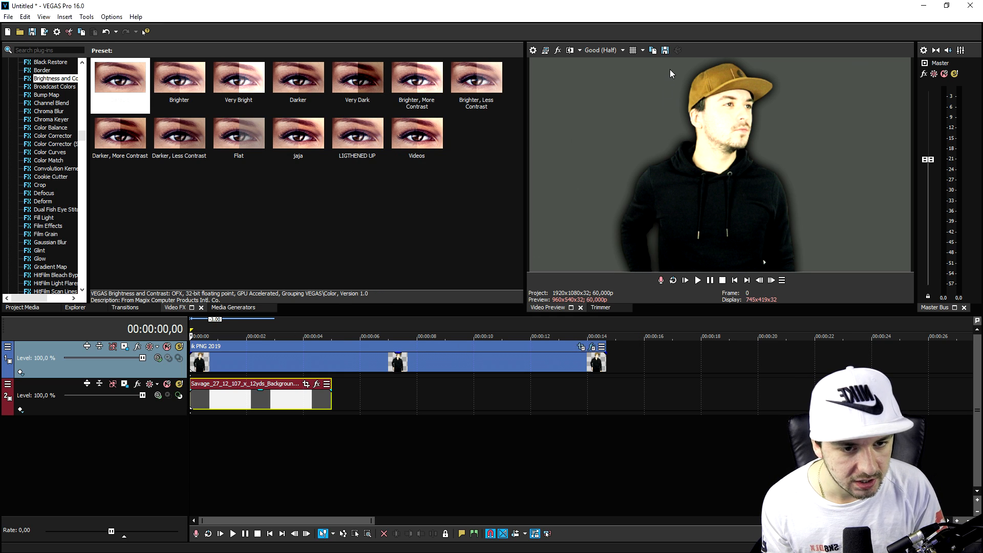
Step: Save a snapshot of the composite frame as a Joint Picture Experts Group (*.jpg) file named "Myself"
{"action": "left_click", "coordinate": [665, 50]}
{"action": "left_click", "coordinate": [480, 321]}
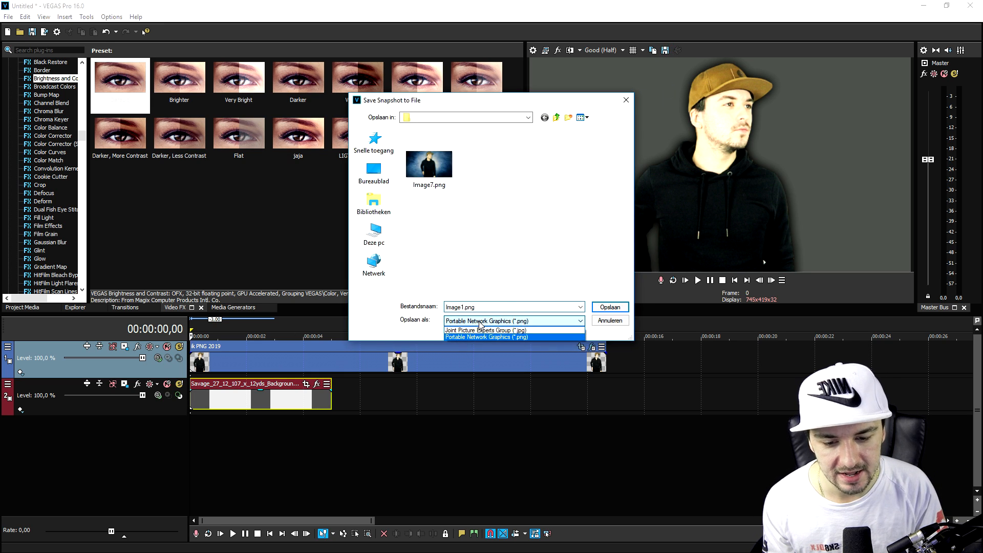
{"action": "left_click", "coordinate": [485, 335]}
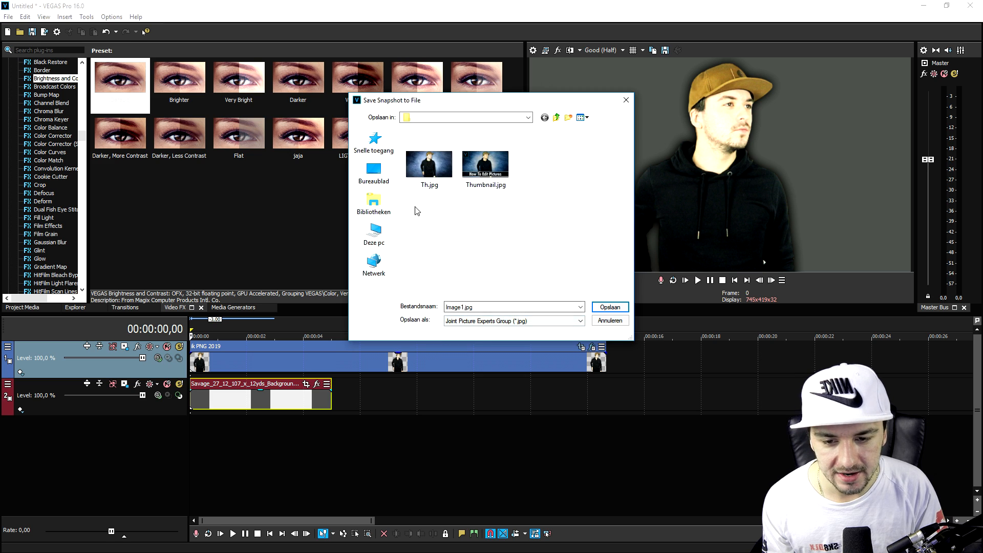
{"action": "double_click", "coordinate": [492, 307]}
{"action": "type", "text": "Mys"}
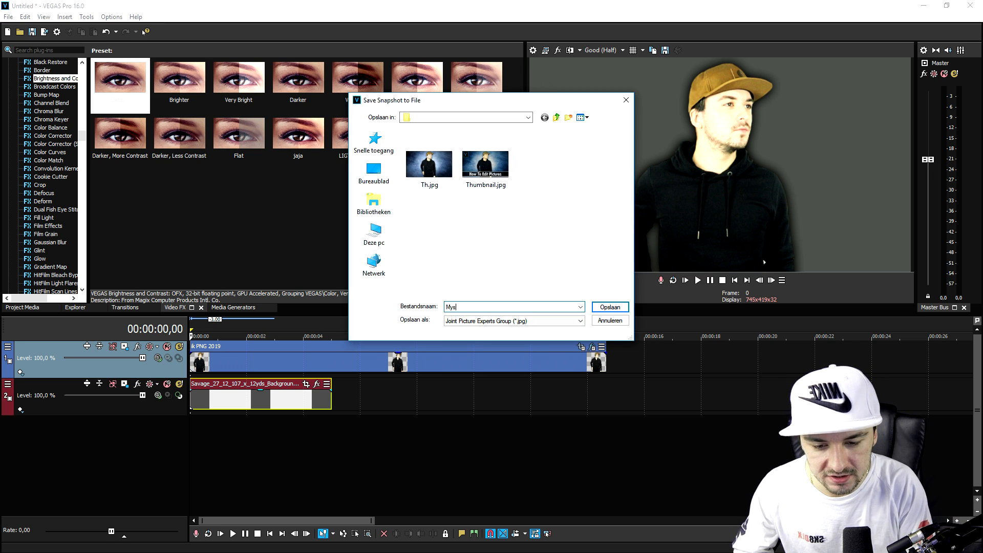
{"action": "type", "text": "elf"}
{"action": "key", "text": "Return"}
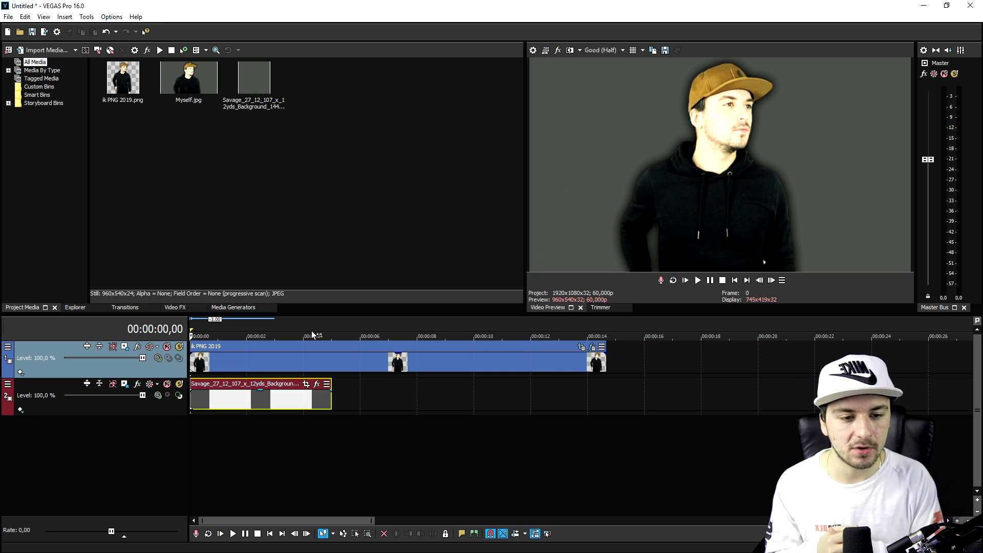
Step: Extend the grey background event on track 2 to the end of the "ik PNG 2019" event
{"action": "left_click_drag", "start_coordinate": [312, 330], "coordinate": [587, 333]}
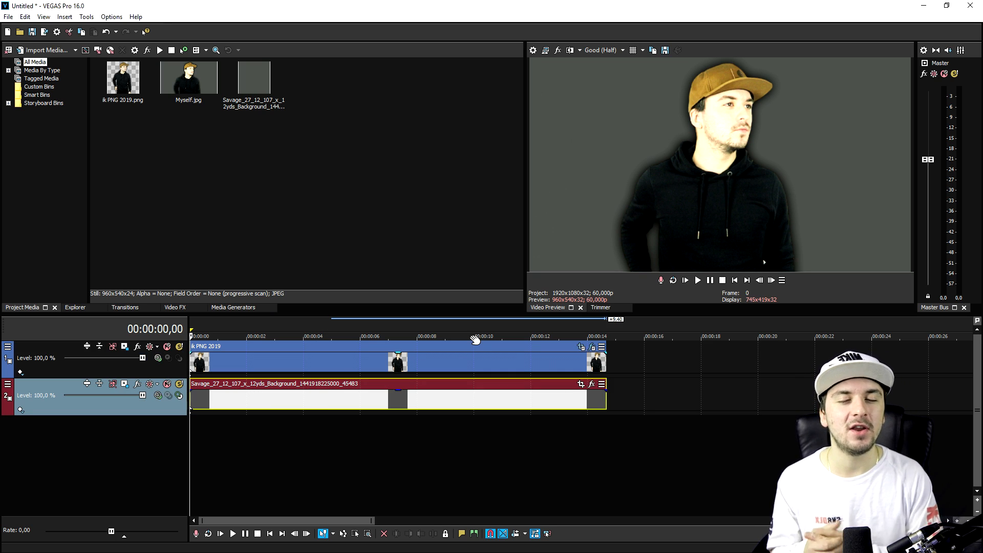